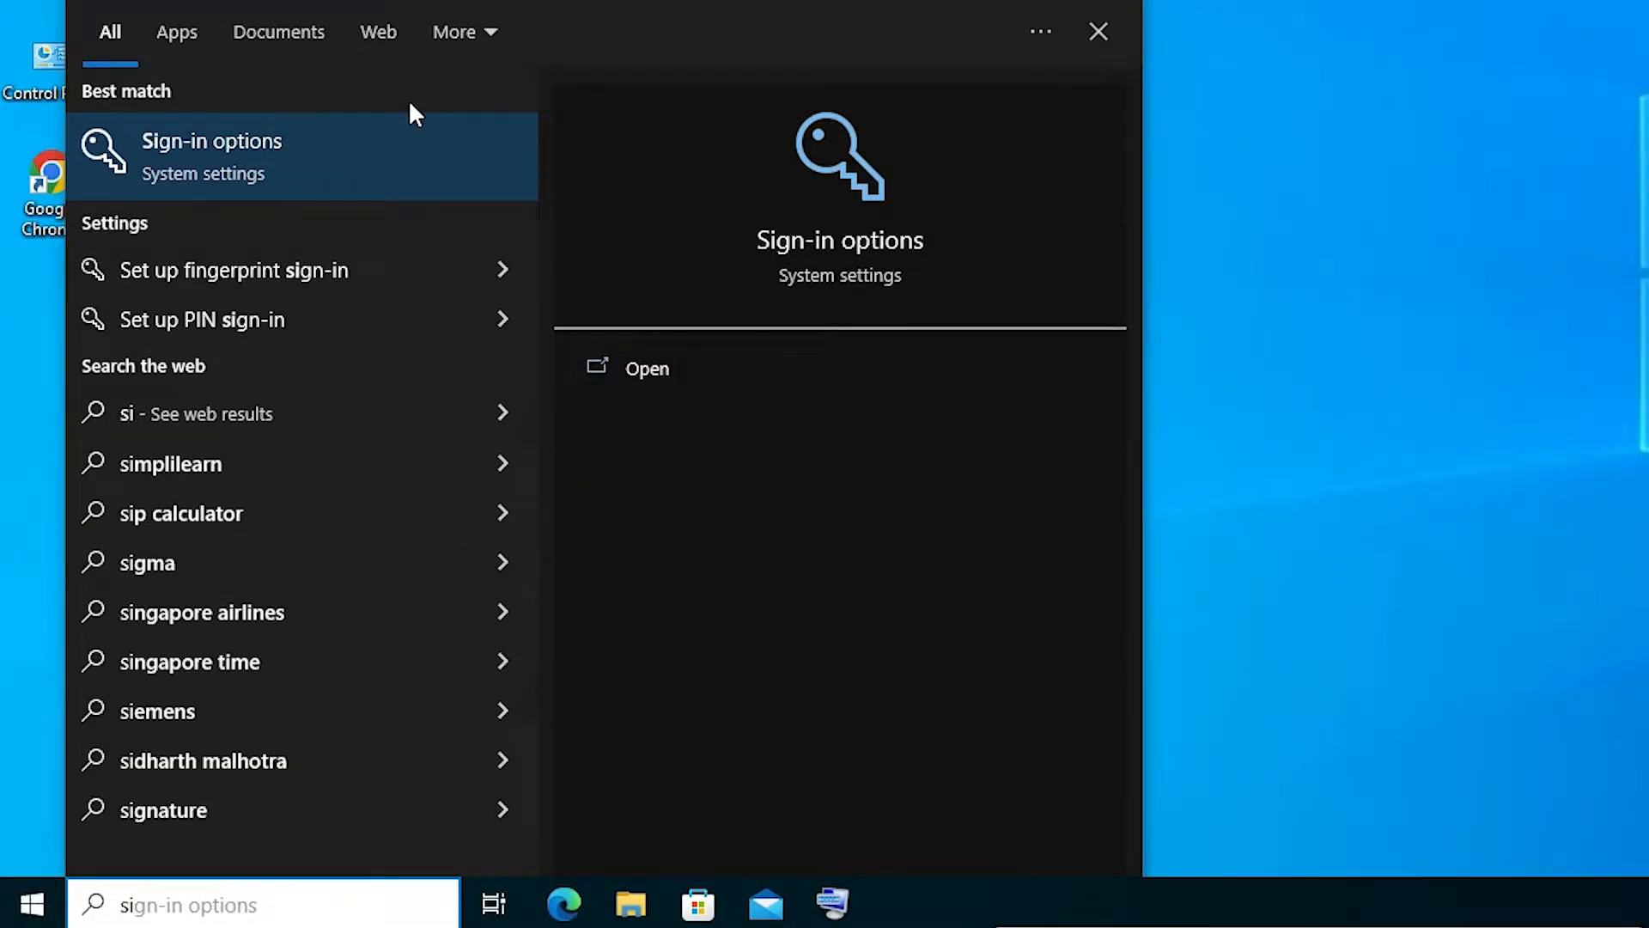
Reach Sign-in options and expand the Password entry to reveal its Change button.
{"action": "left_click", "coordinate": [374, 155]}
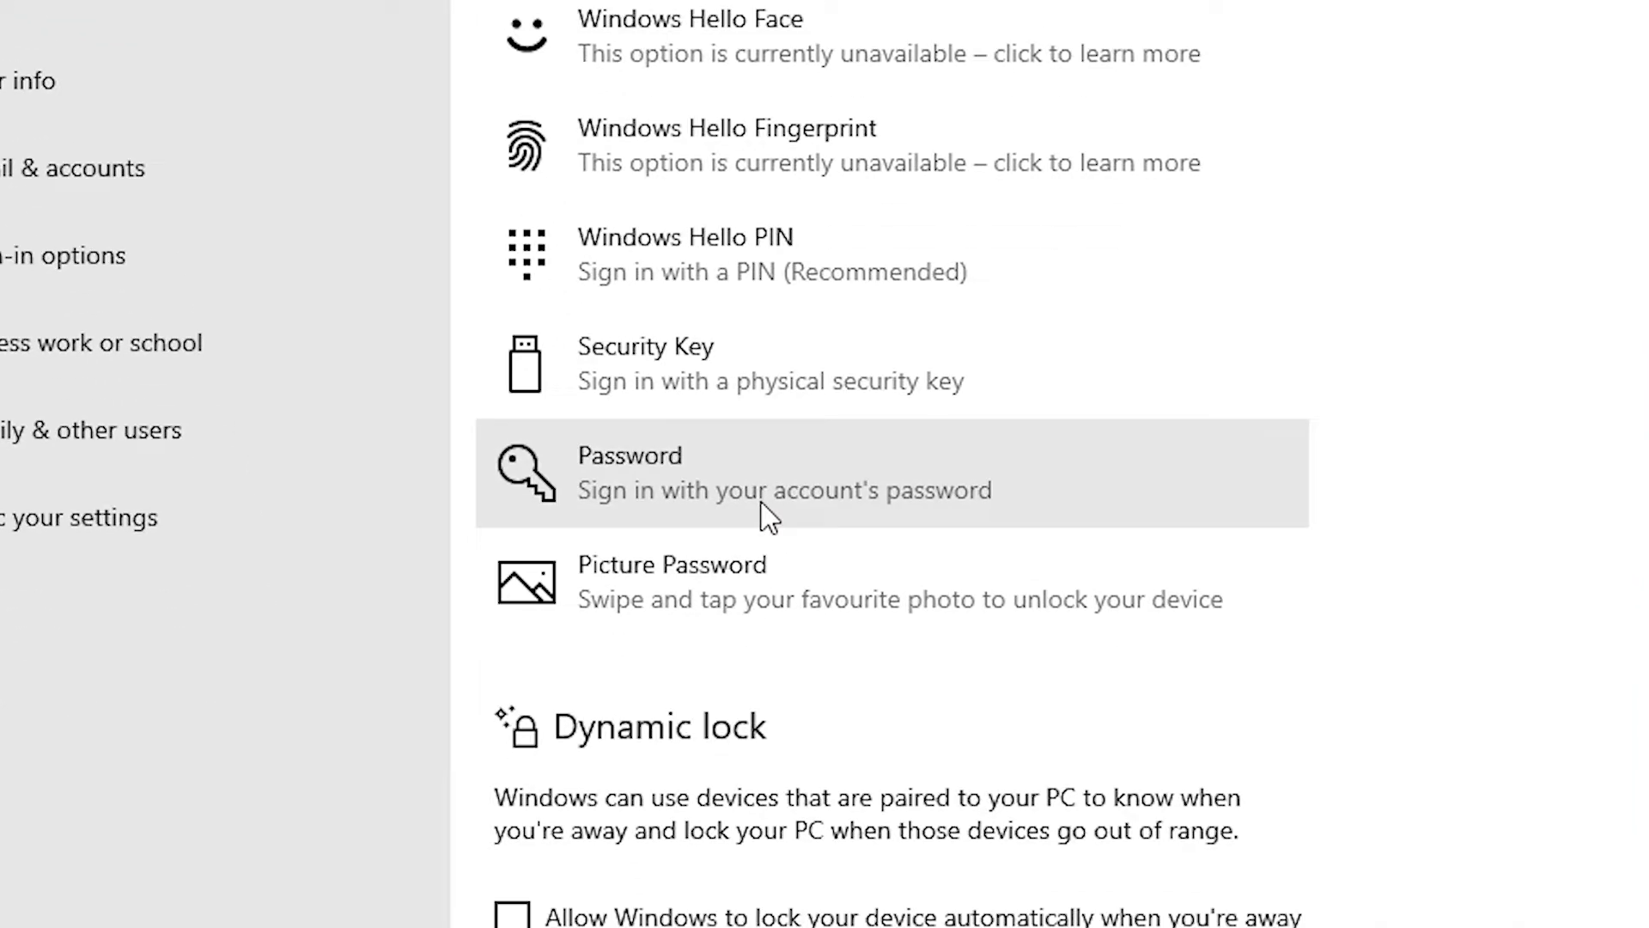
{"action": "left_click", "coordinate": [766, 438]}
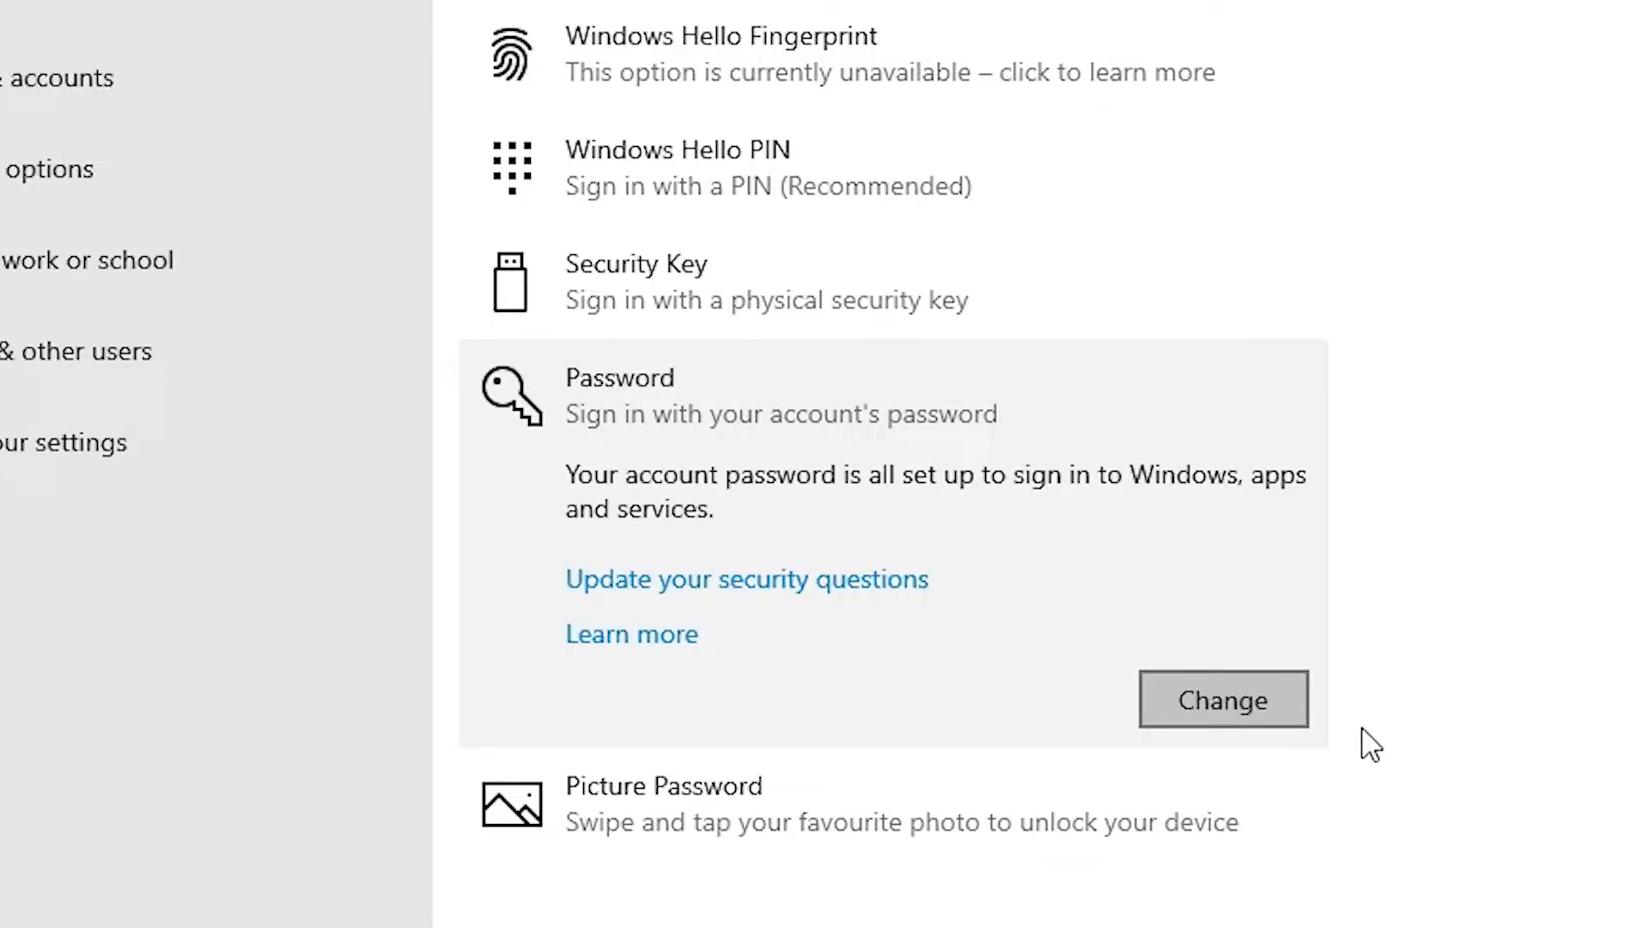
Start the Change your password flow for the local account.
{"action": "left_click", "coordinate": [1244, 705]}
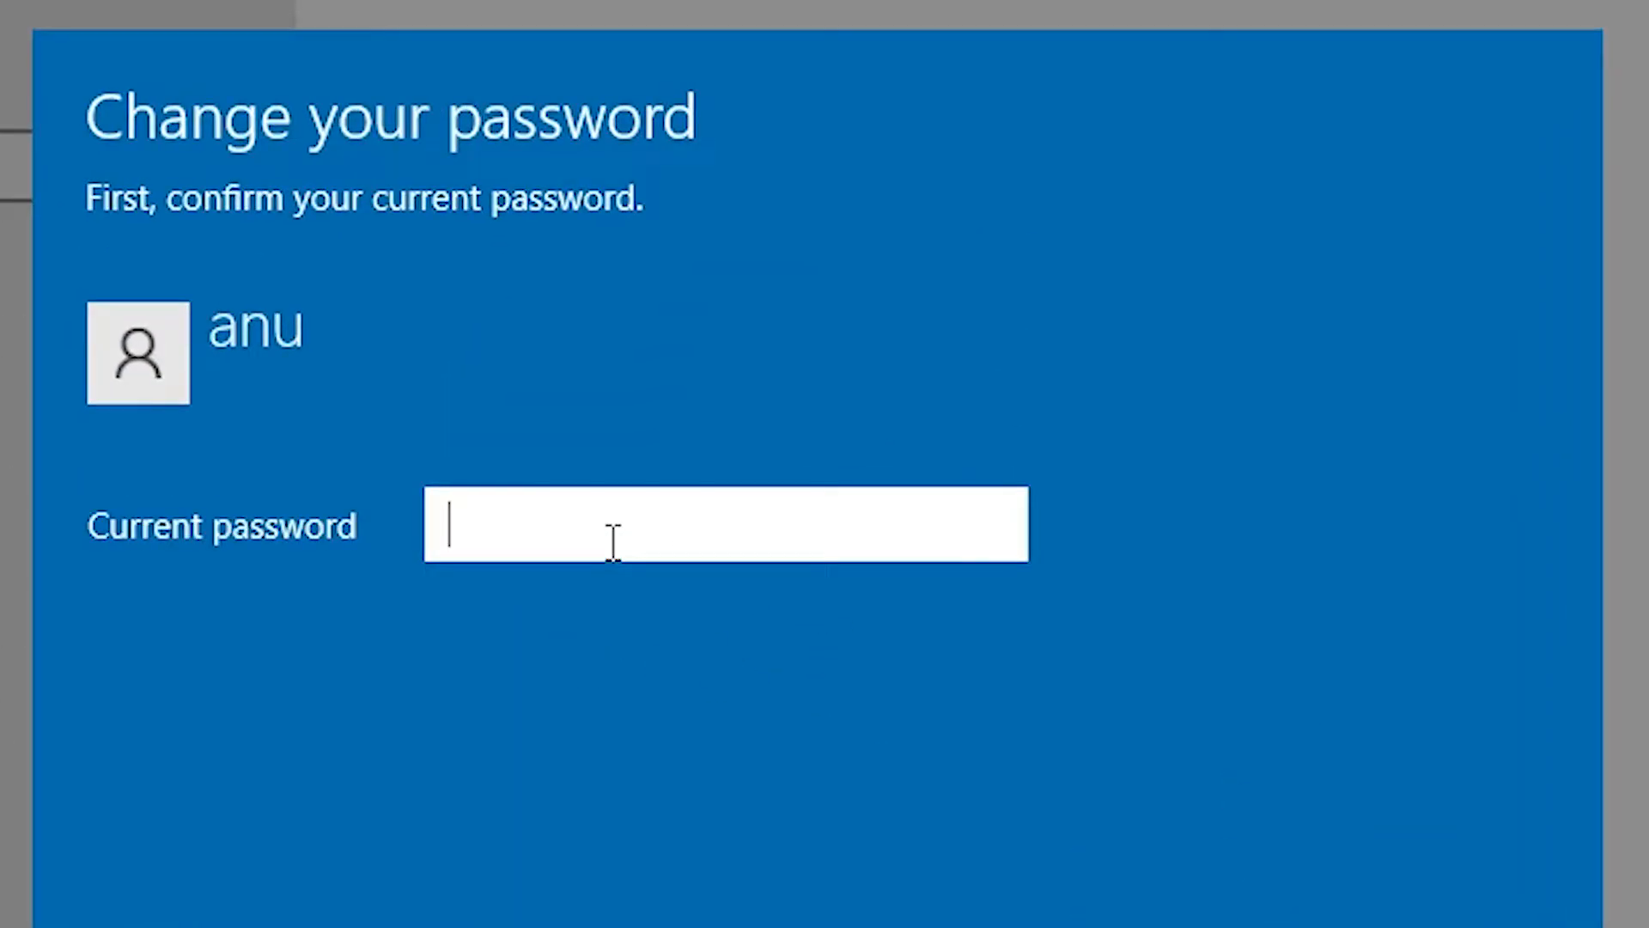
{"action": "type", "text": "***"}
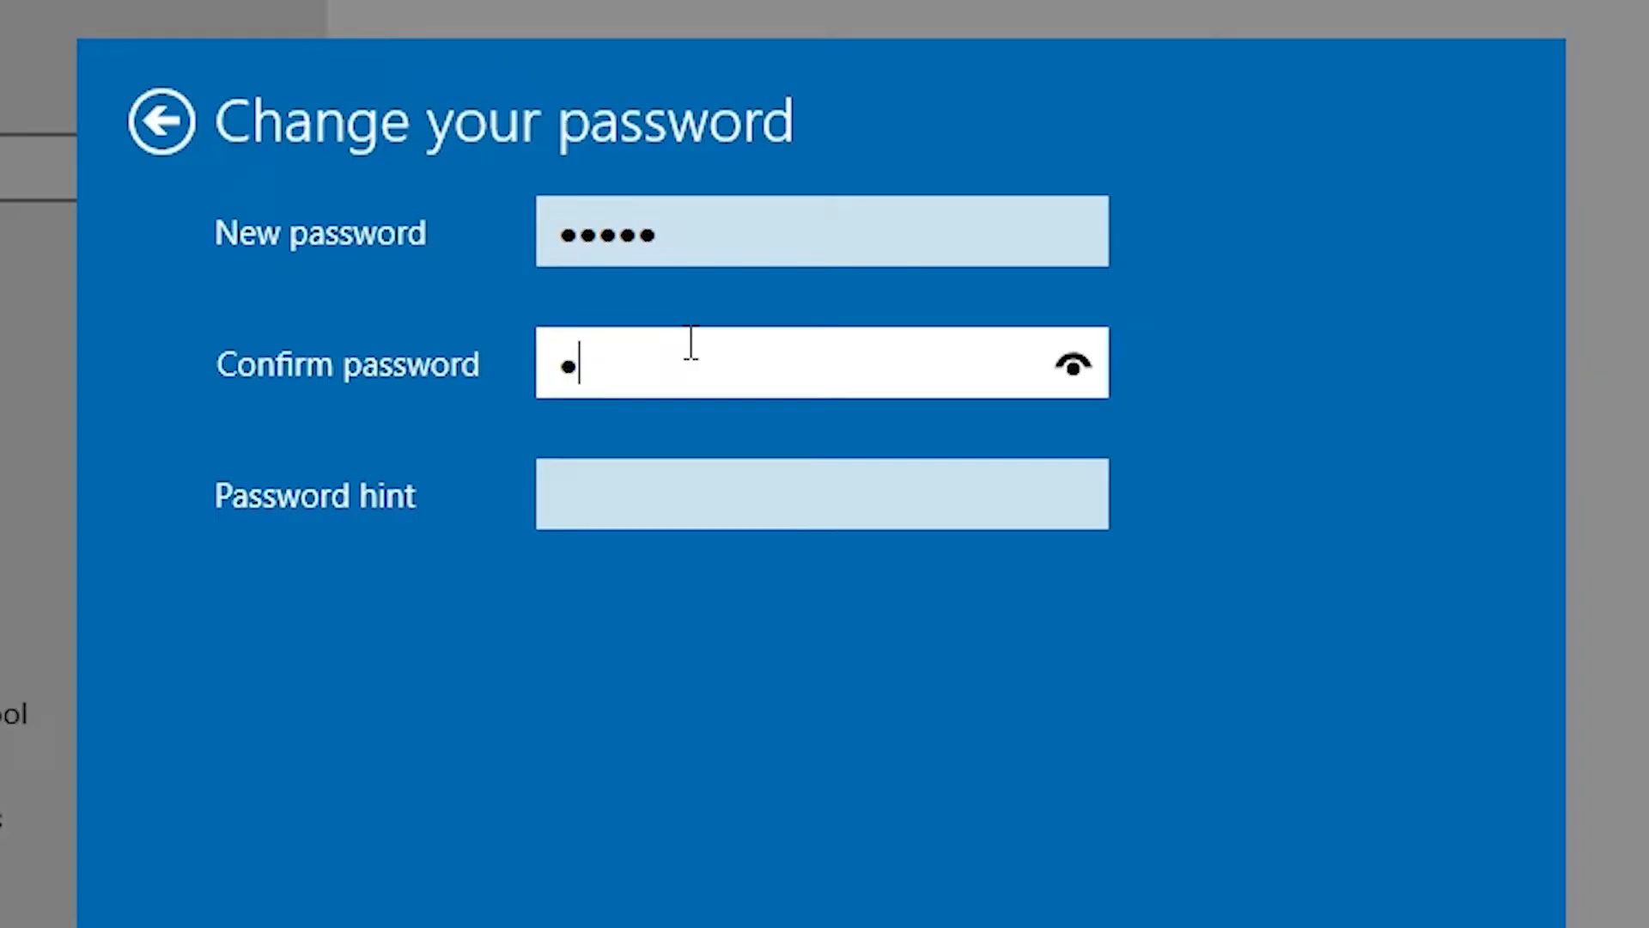
{"action": "type", "text": "****"}
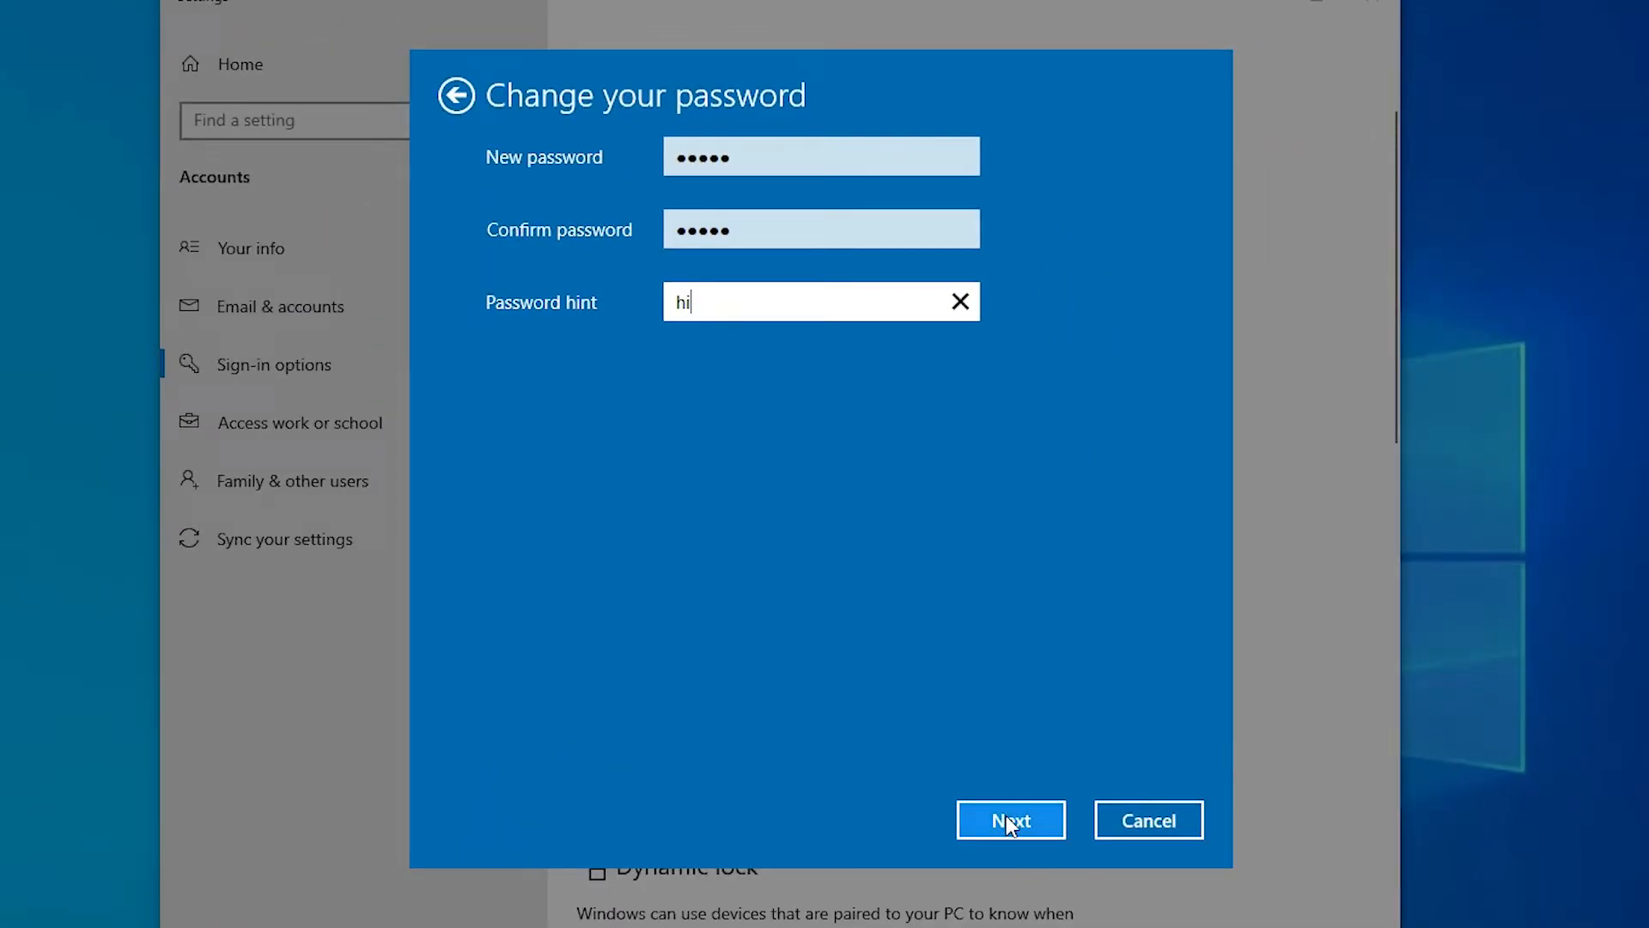
Save the new password with its hint, finish the change and close Settings.
{"action": "left_click", "coordinate": [1010, 820]}
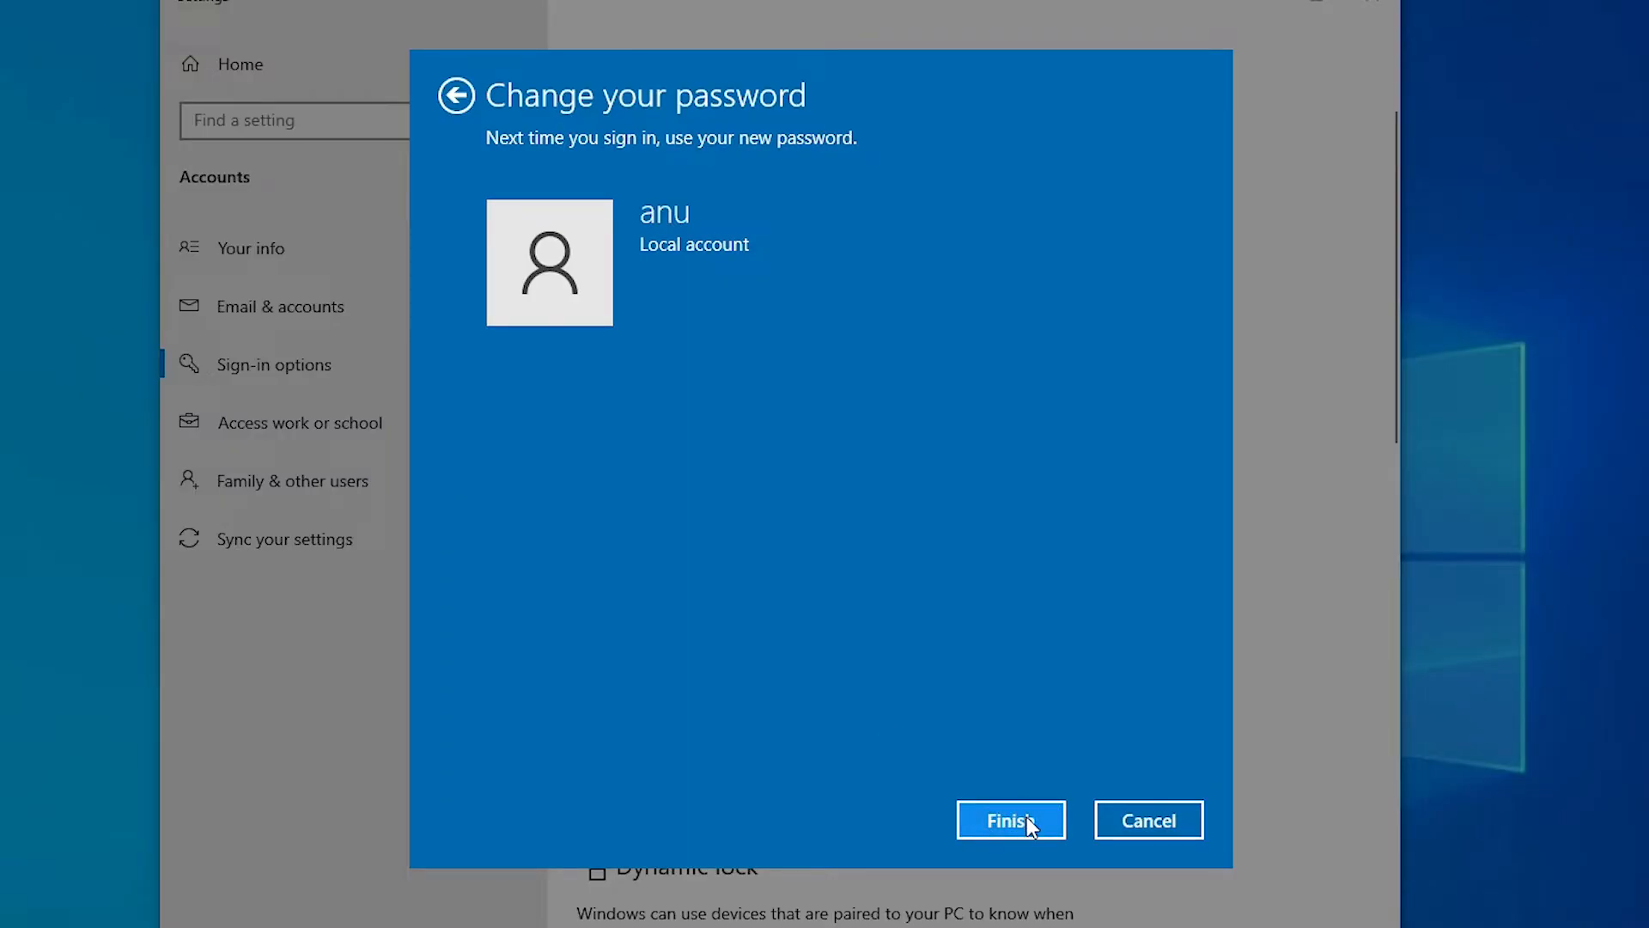
{"action": "left_click", "coordinate": [1028, 815]}
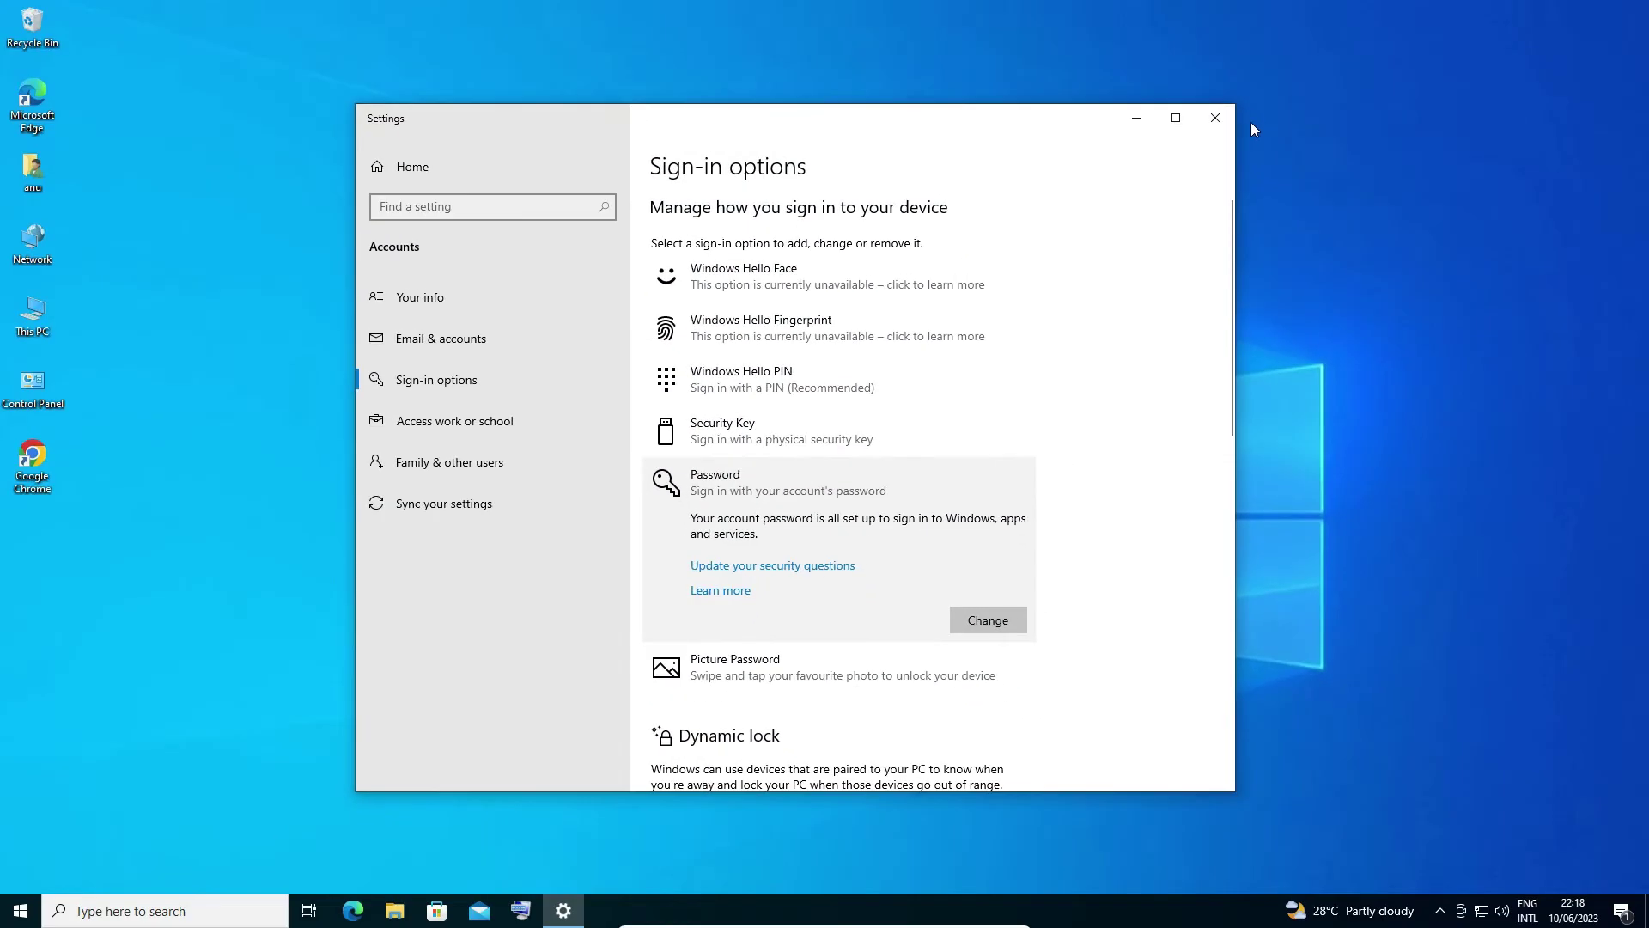
{"action": "left_click", "coordinate": [1216, 117]}
Show the current user's account options from the Start menu.
{"action": "left_click", "coordinate": [19, 911]}
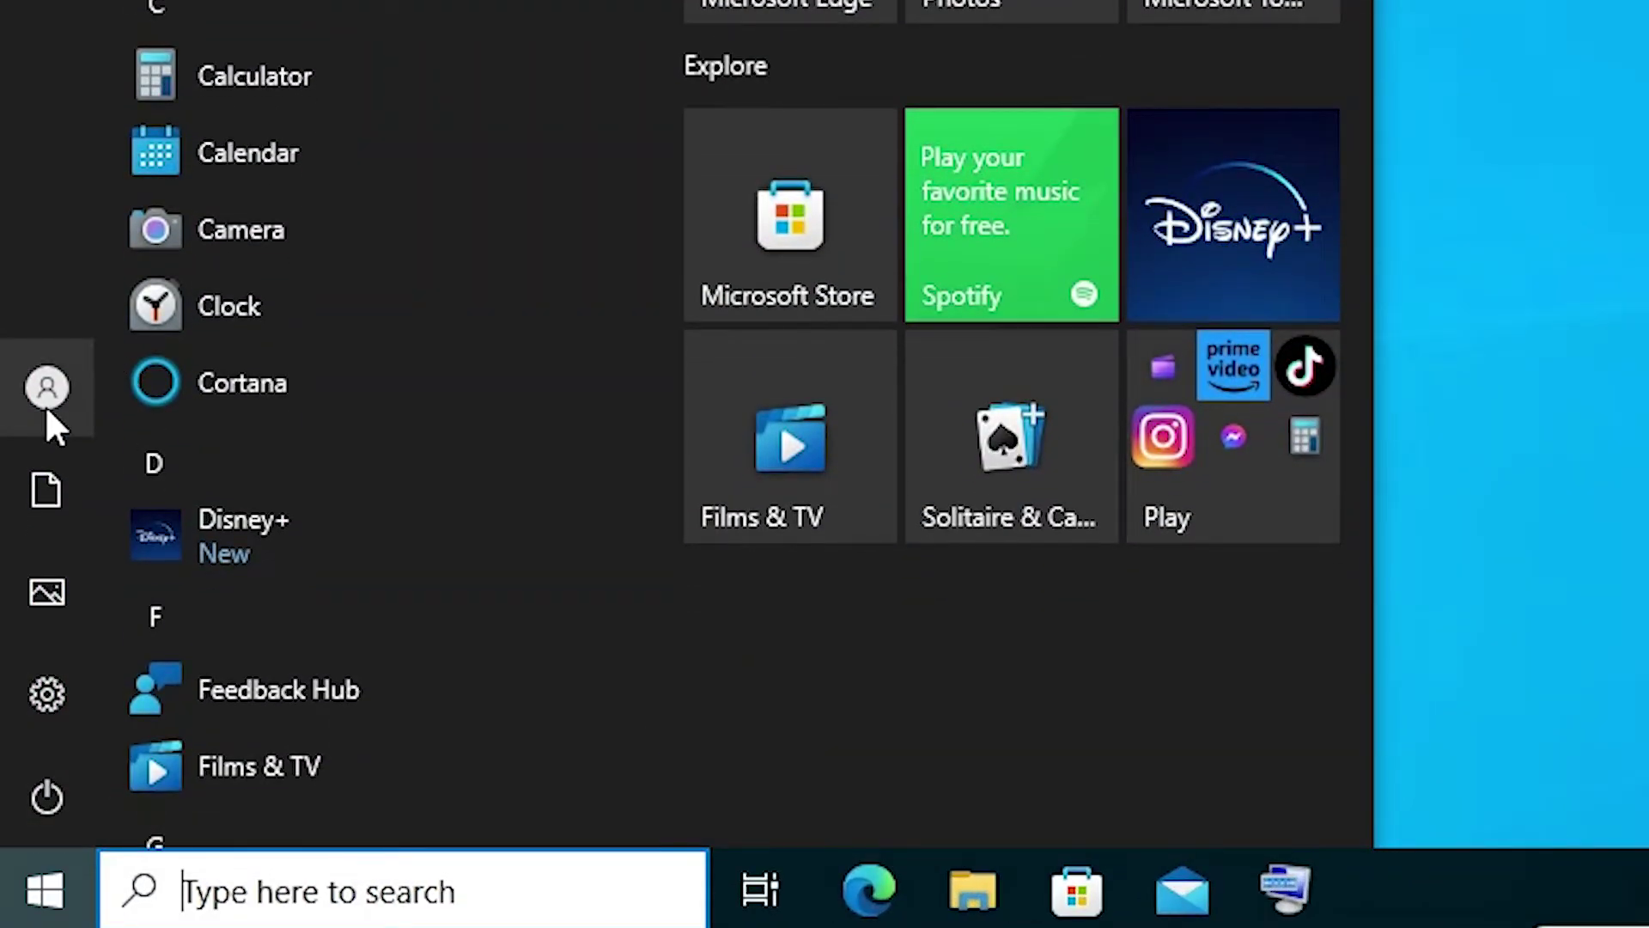
{"action": "left_click", "coordinate": [46, 387]}
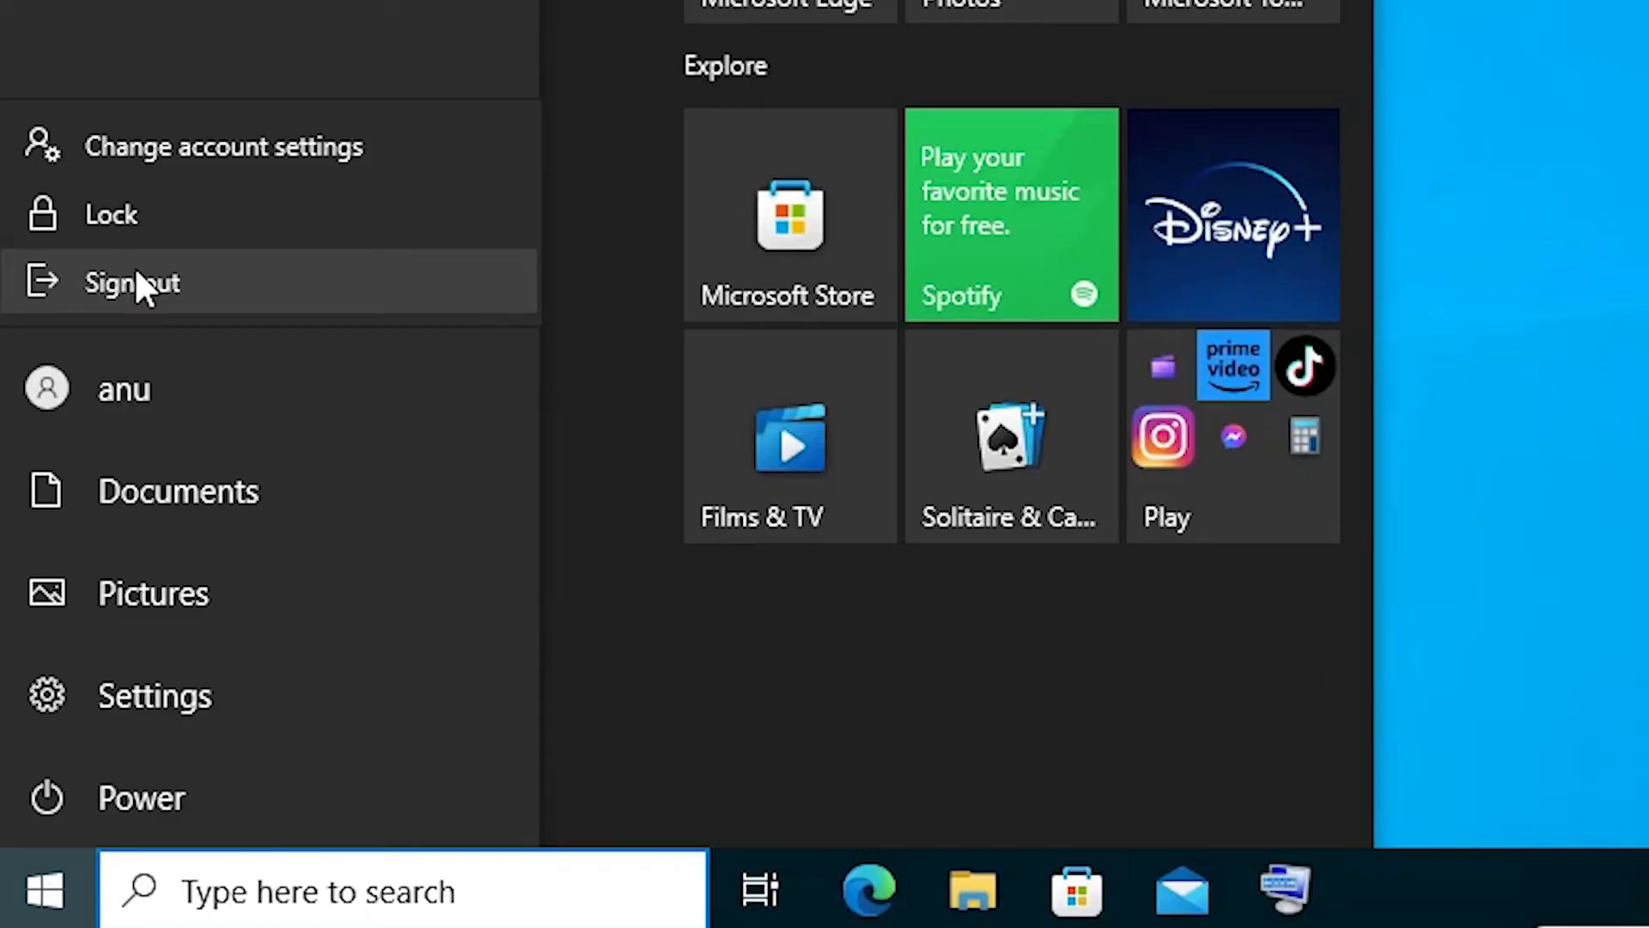
Sign out, then submit the new password at the sign-in screen.
{"action": "left_click", "coordinate": [294, 287]}
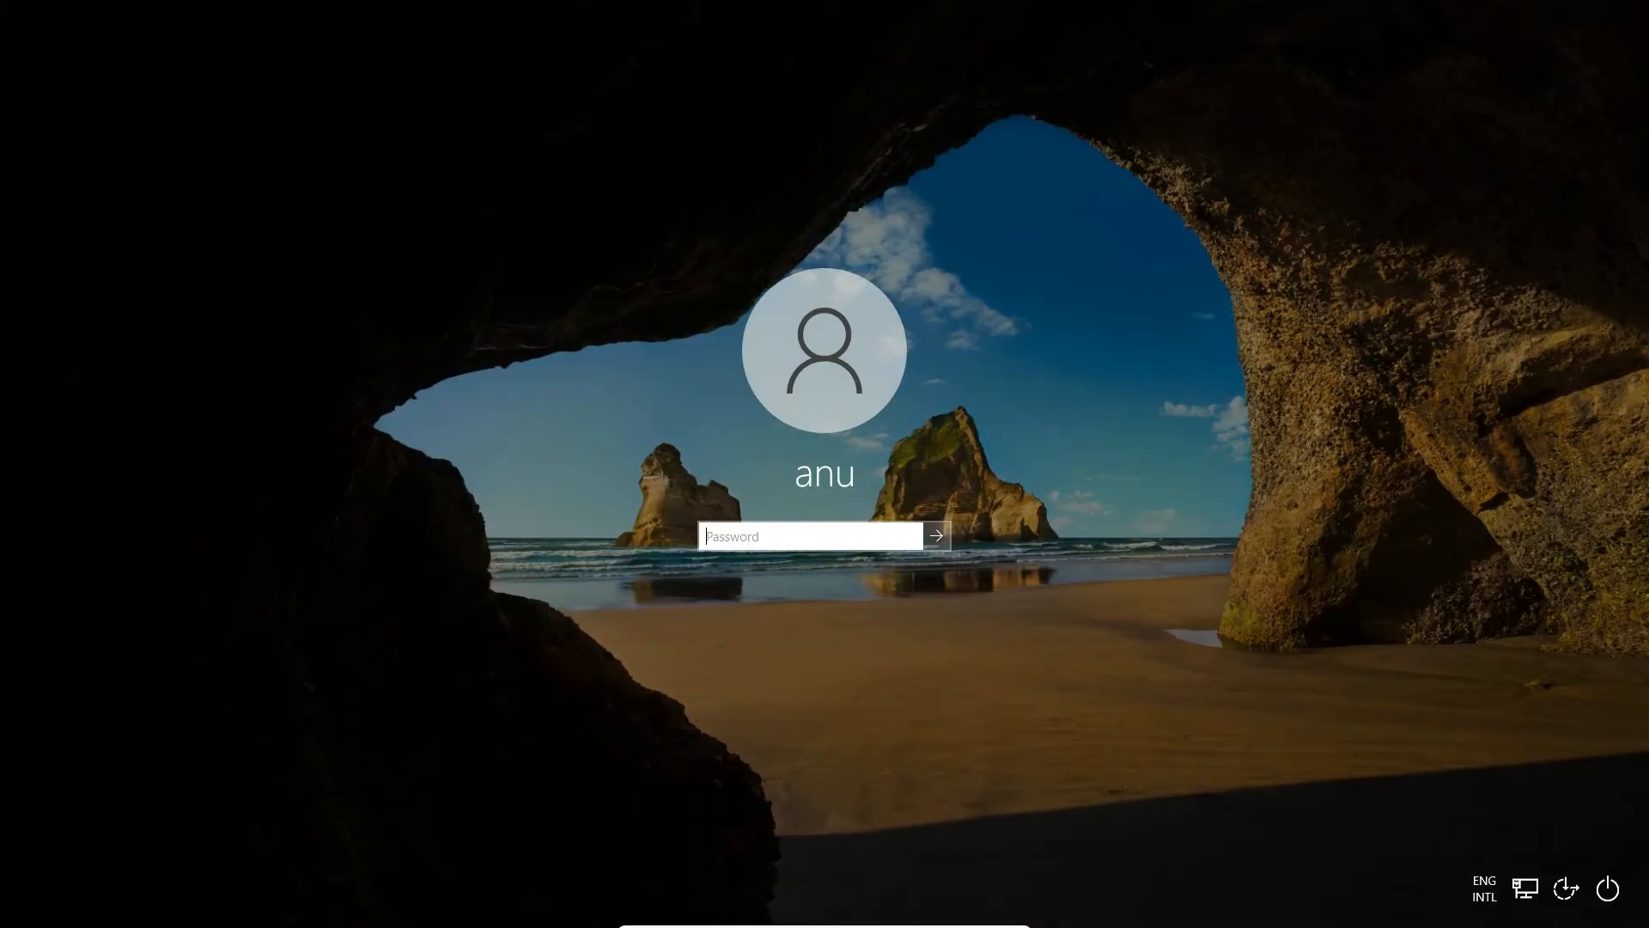
{"action": "left_click", "coordinate": [937, 536]}
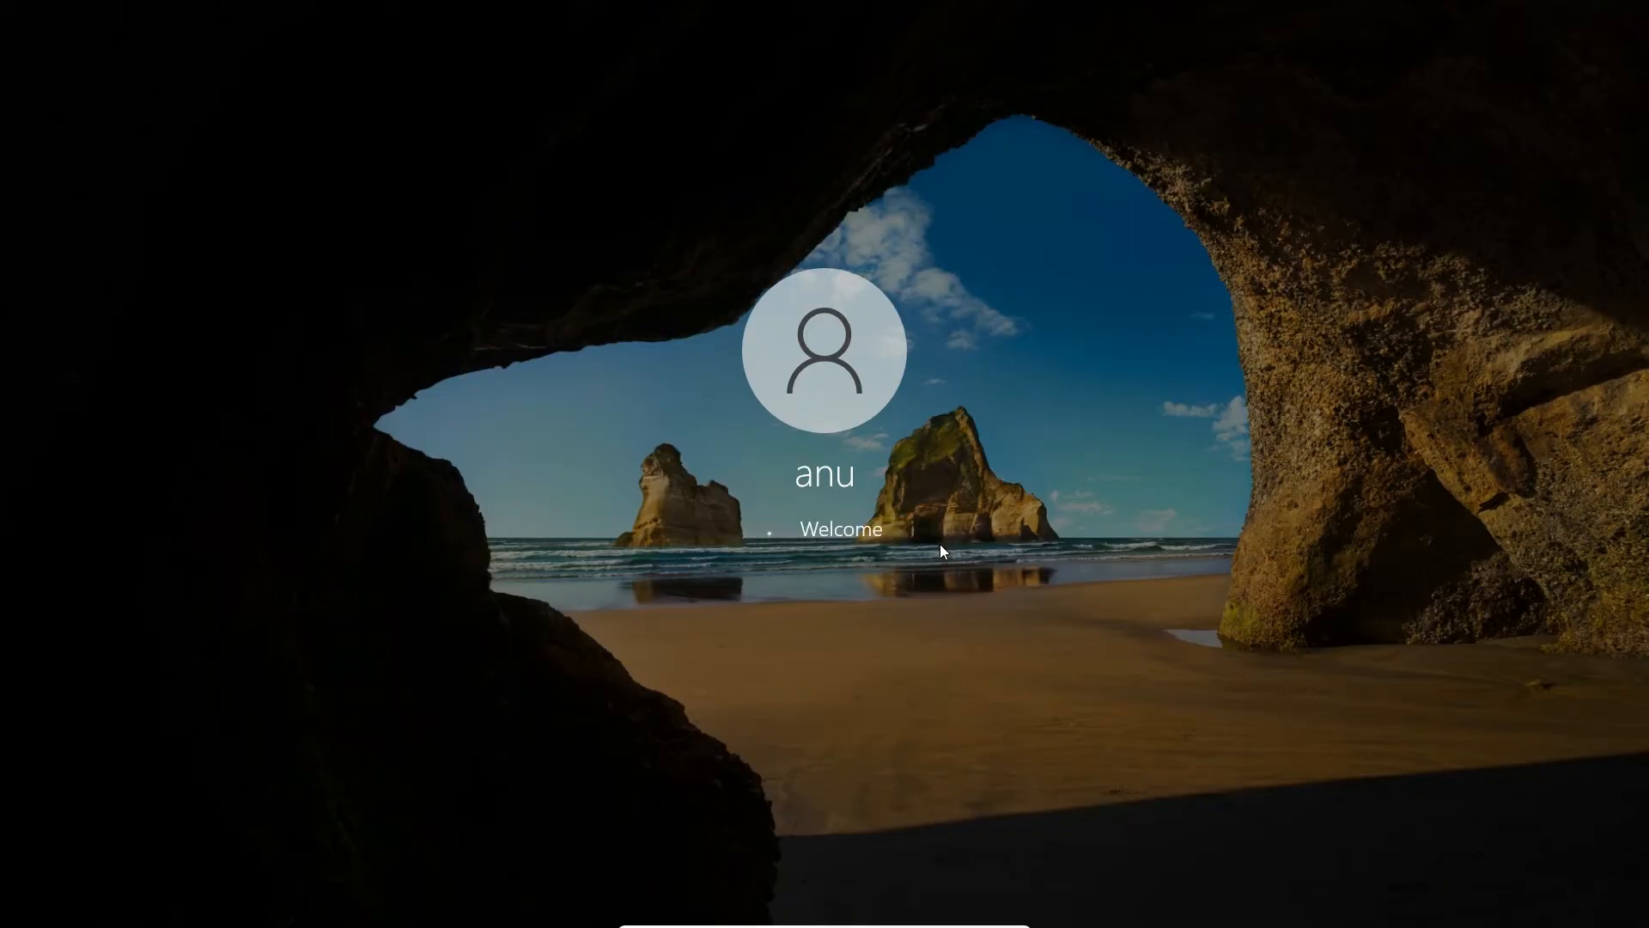